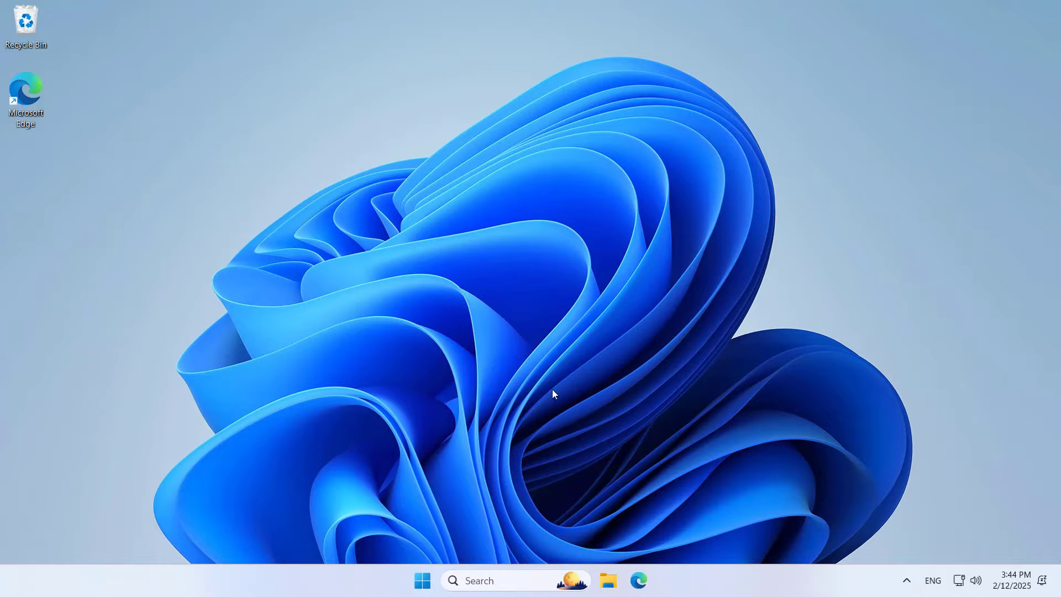
# - Load the router admin page at 192.168.1.1 in Edge
pyautogui.click(638, 571)
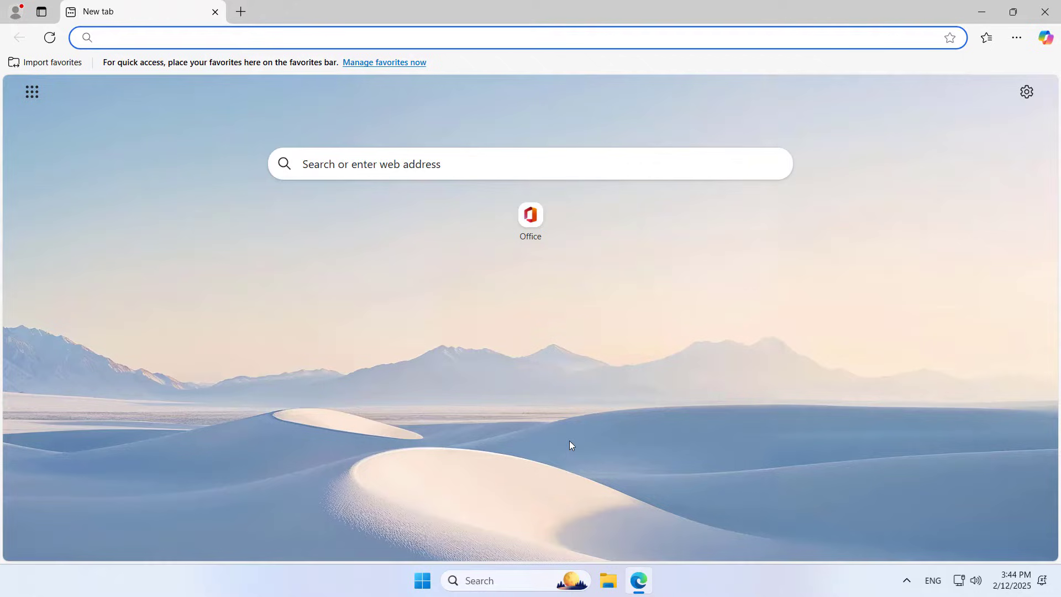
pyautogui.write('19')
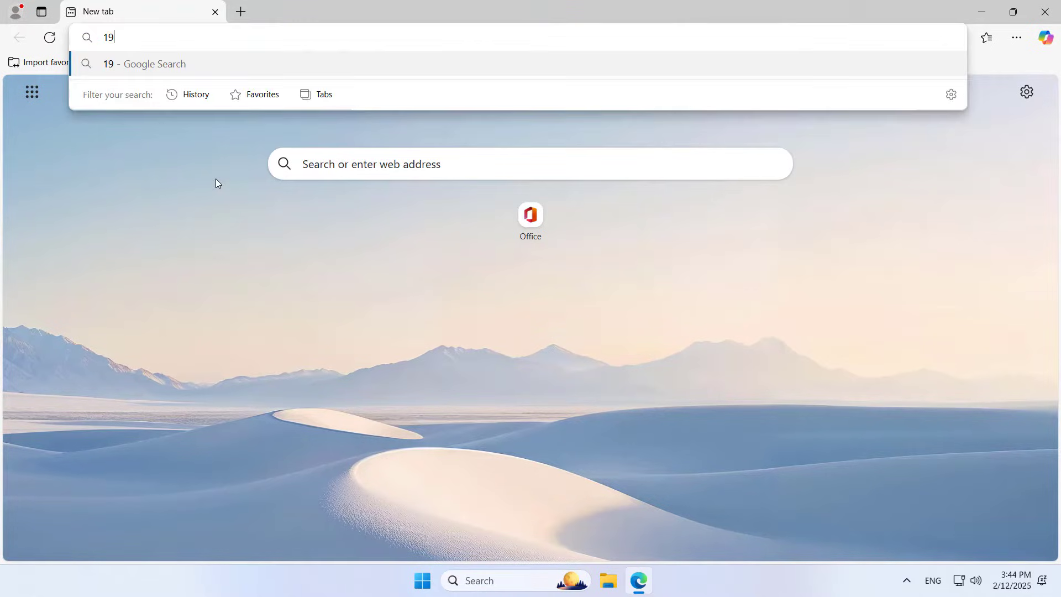
pyautogui.write('2.168.1.1')
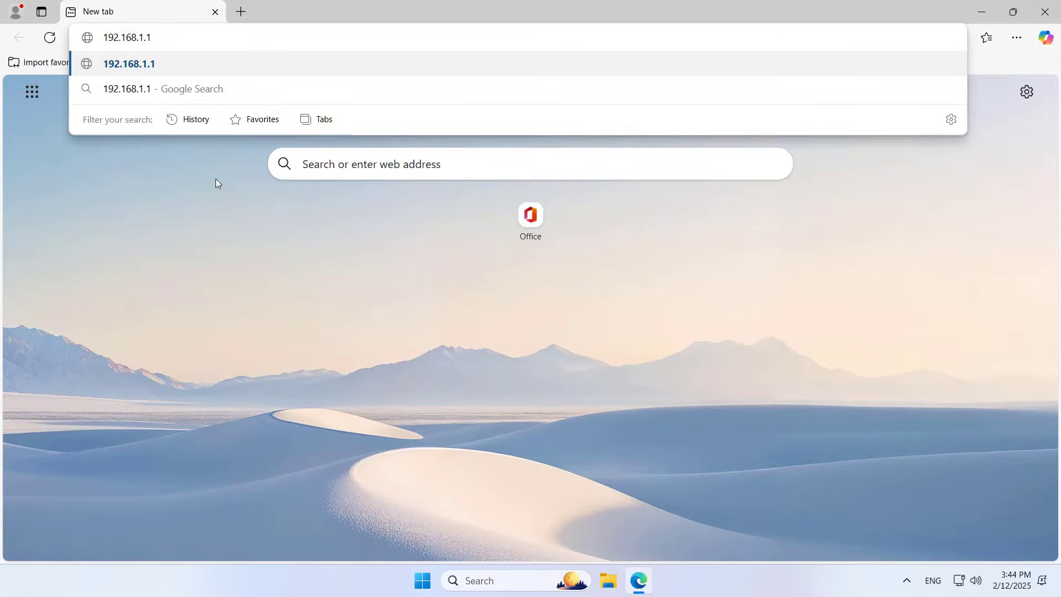
pyautogui.press('Return')
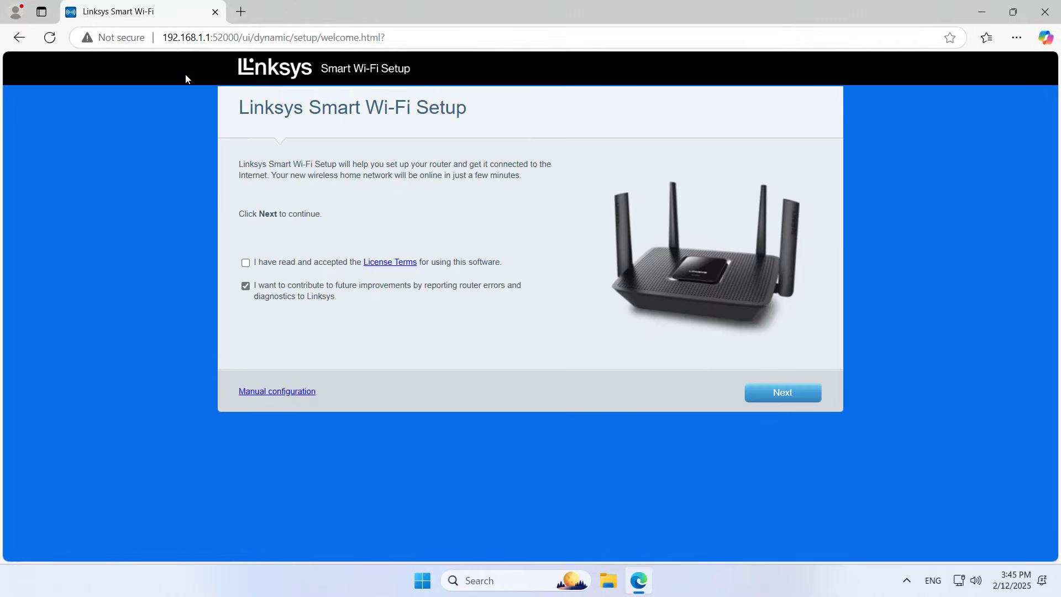
pyautogui.click(166, 37)
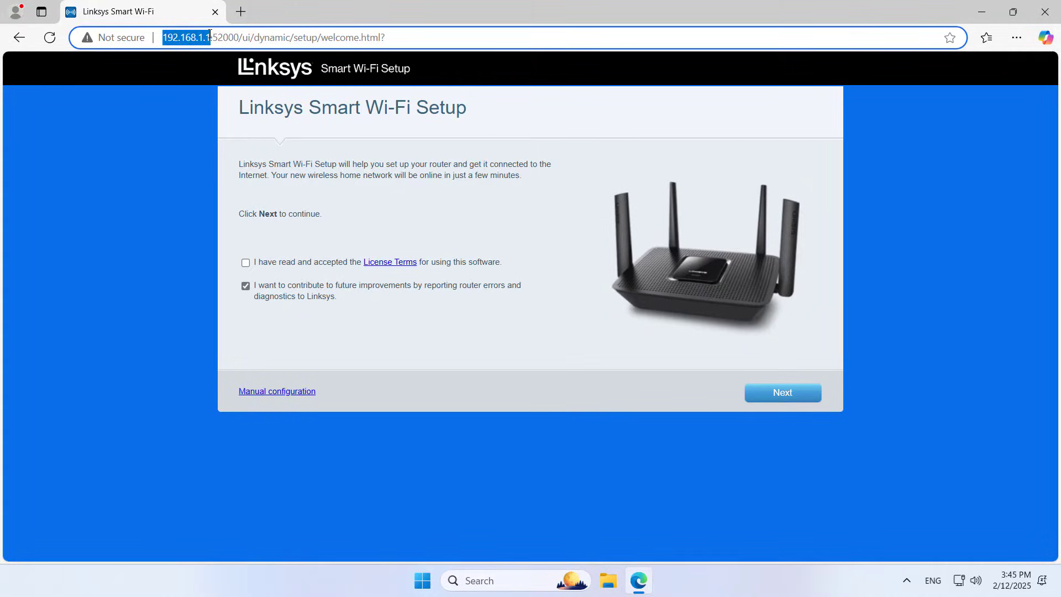
pyautogui.click(191, 252)
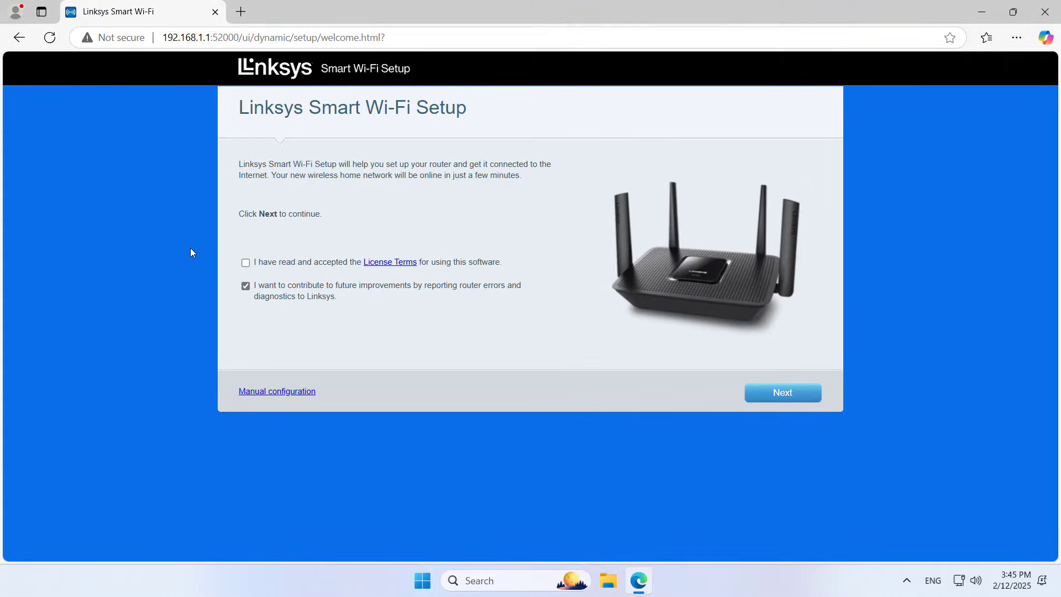
# - Accept the License Terms, choose manual configuration, and sign in with the router password
pyautogui.click(274, 392)
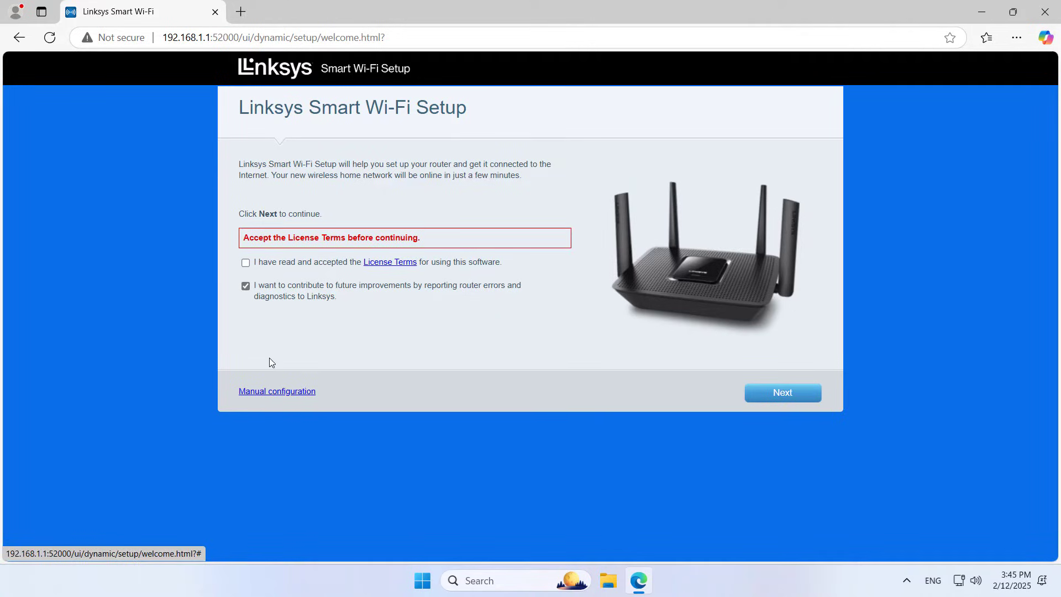
pyautogui.click(245, 262)
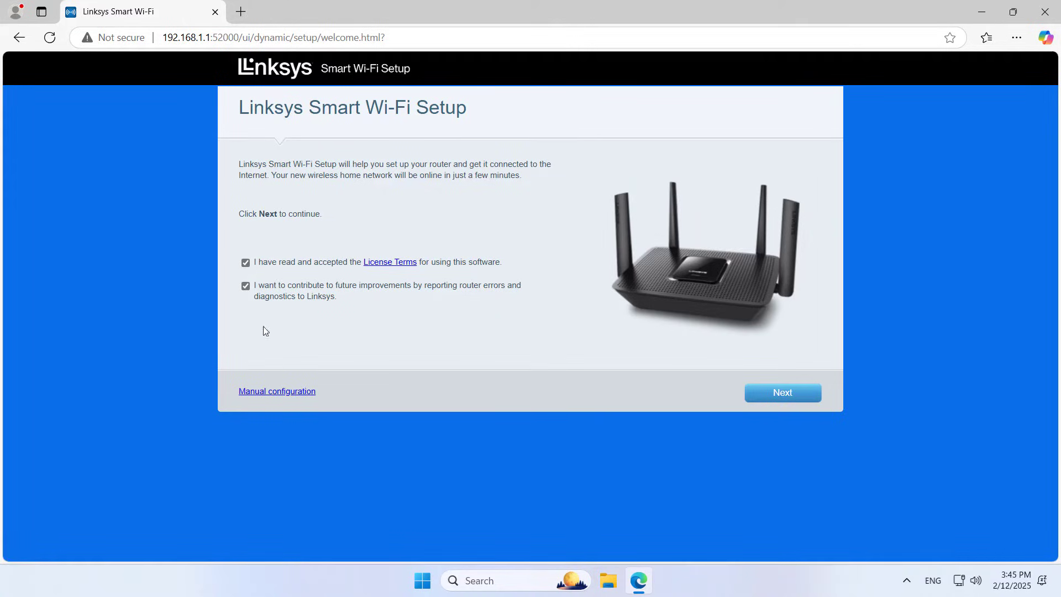
pyautogui.click(276, 395)
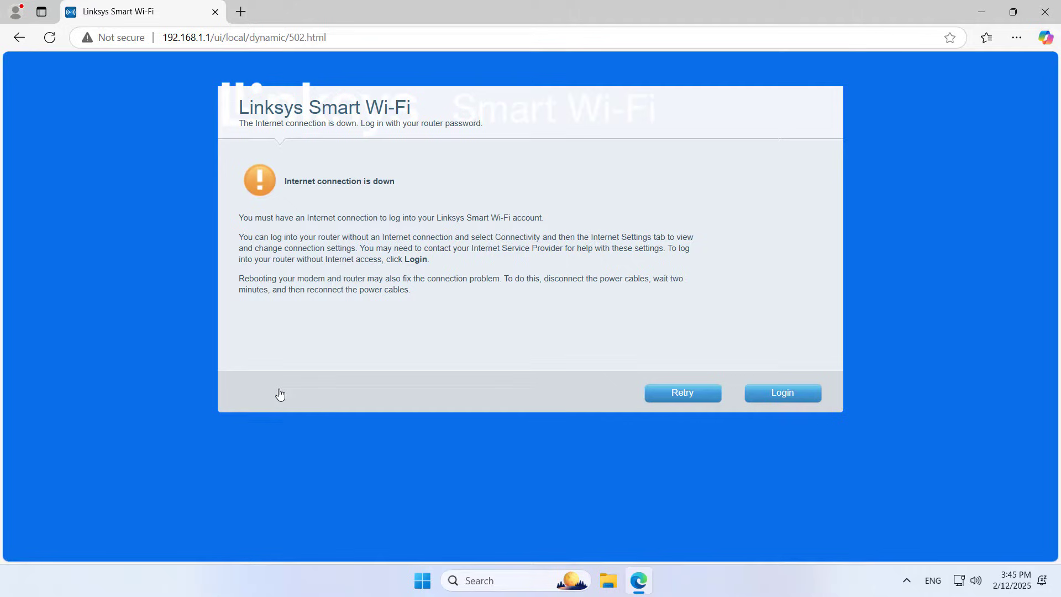
pyautogui.click(783, 396)
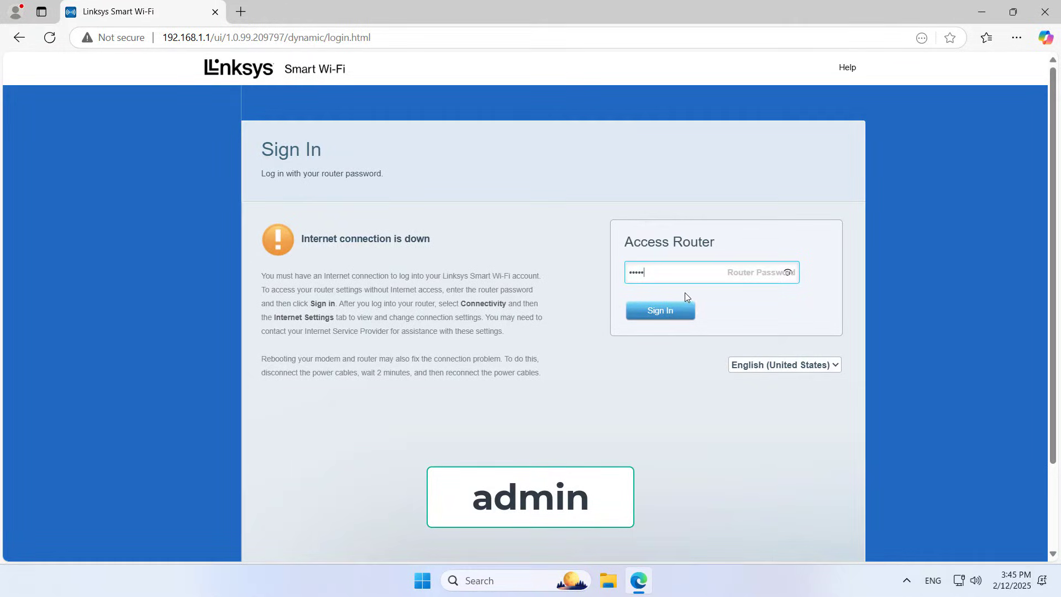
pyautogui.click(671, 308)
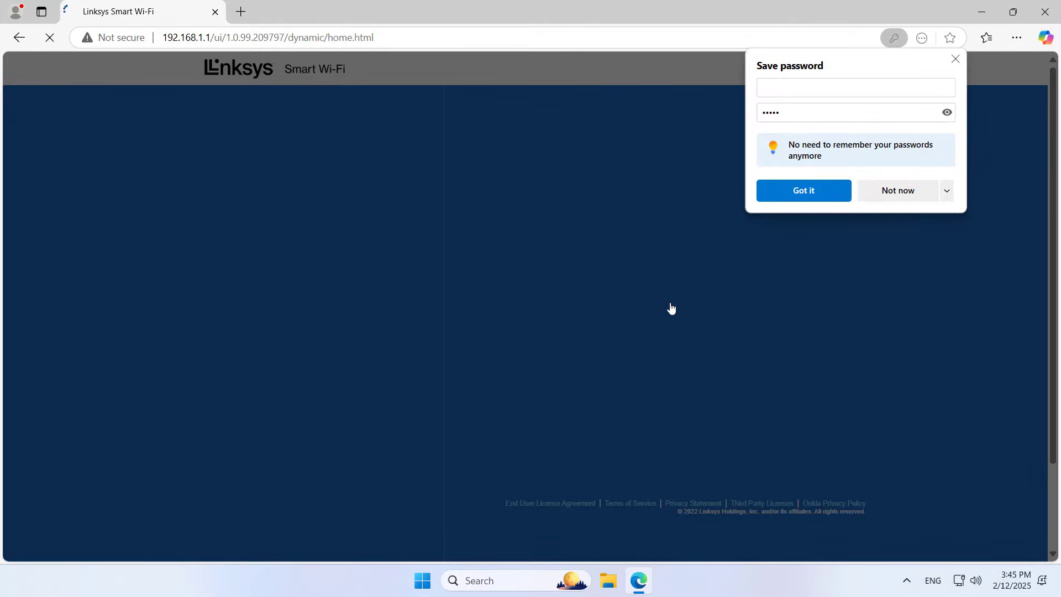
# - Decline saving the site password, then replace the Wi-Fi password with a new one in Wi-Fi Settings
pyautogui.click(948, 191)
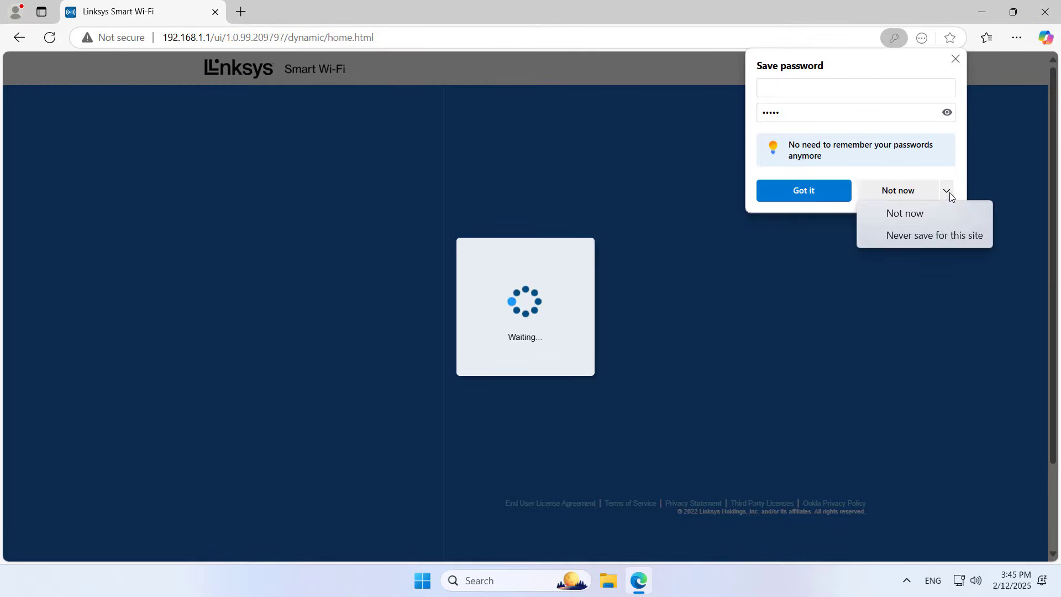
pyautogui.click(938, 236)
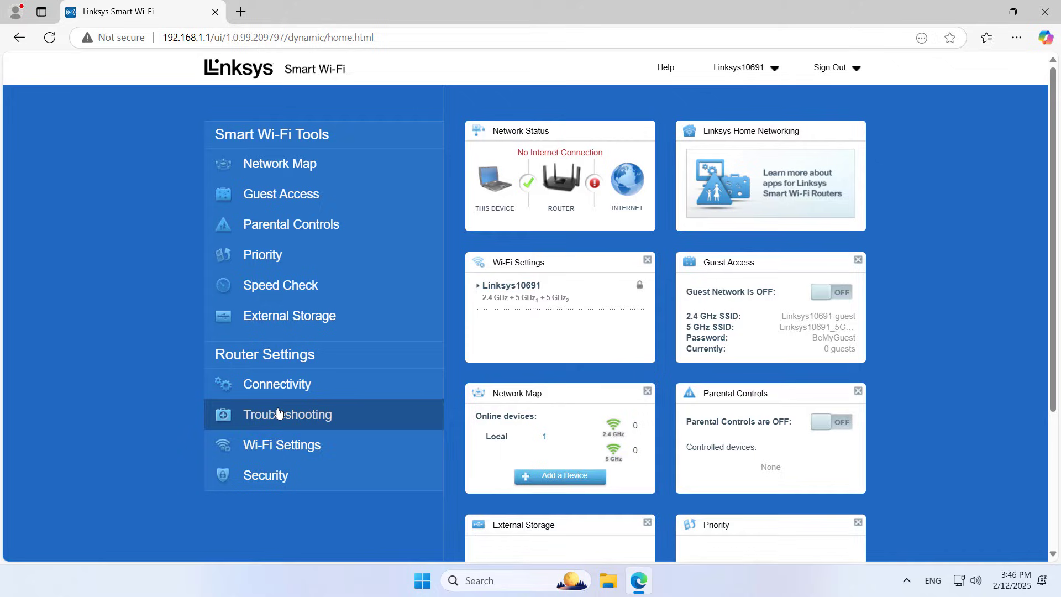
pyautogui.click(283, 450)
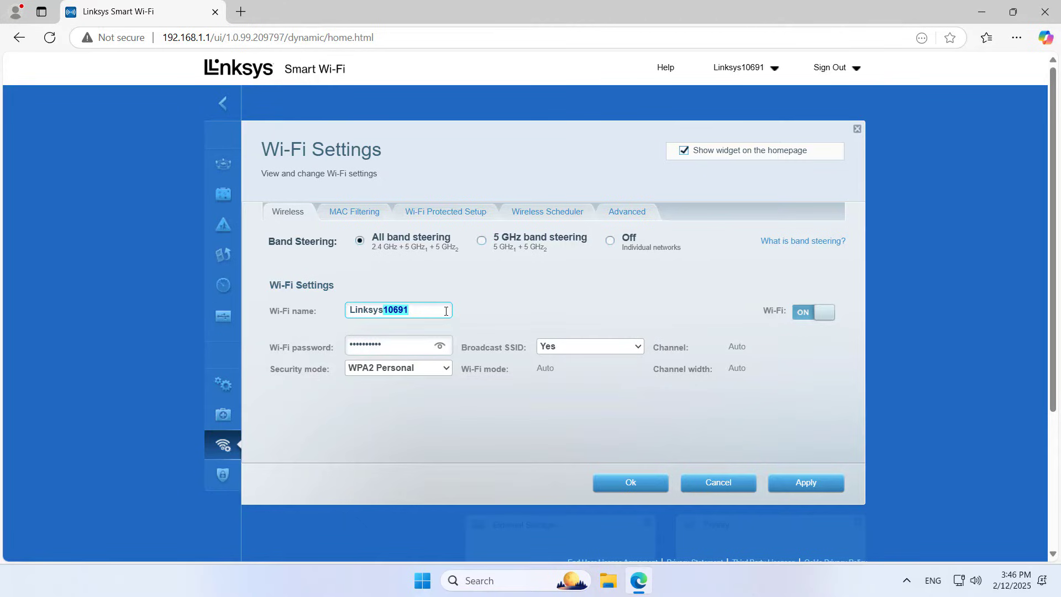
pyautogui.click(440, 347)
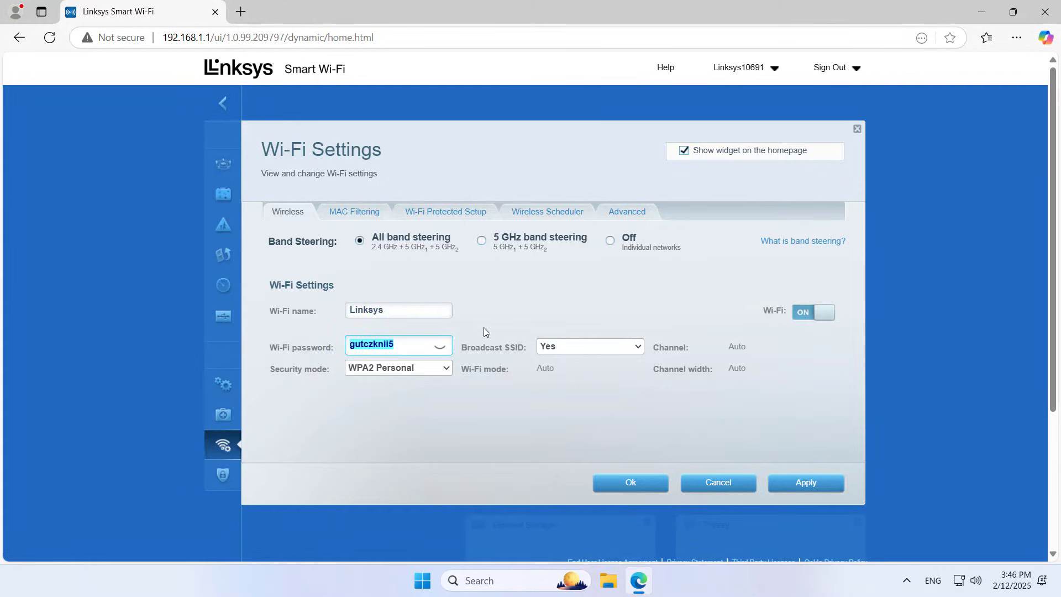
pyautogui.write('1234567890')
# - Apply and confirm the new Wi-Fi settings, then return to the dashboard
pyautogui.click(802, 491)
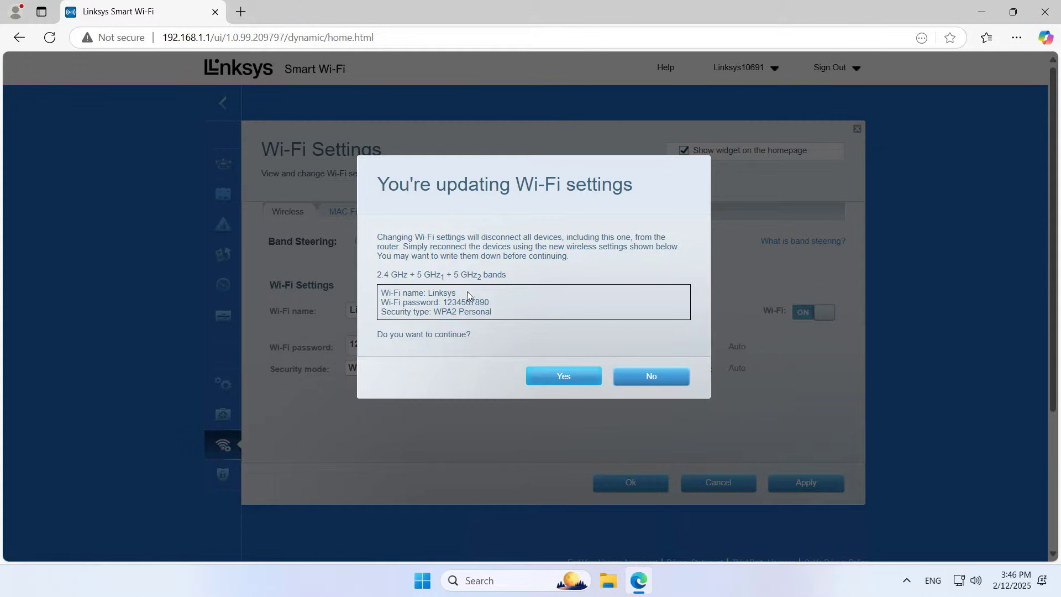
pyautogui.click(554, 381)
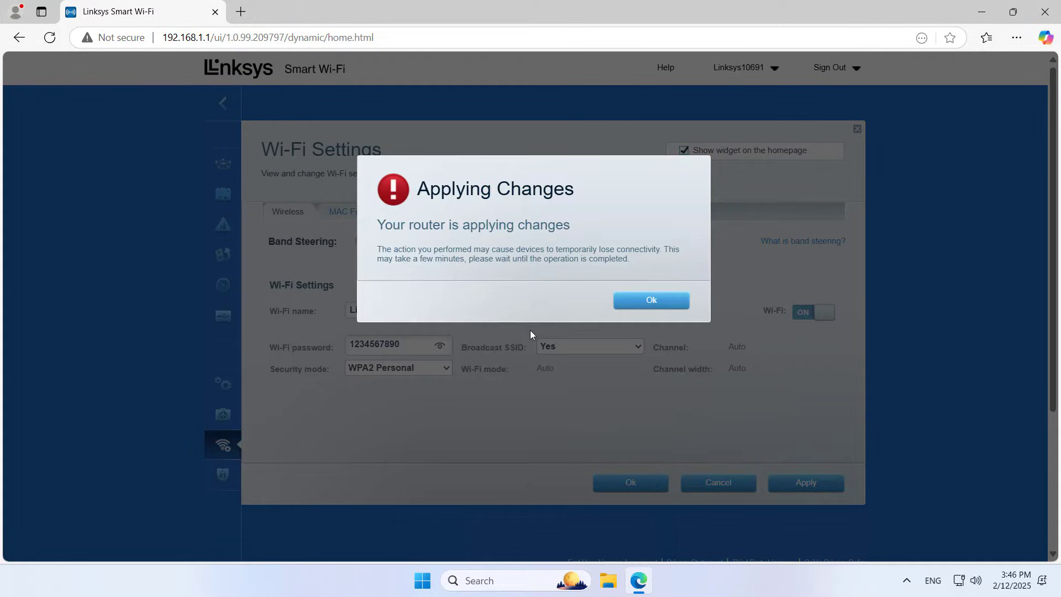
pyautogui.click(629, 299)
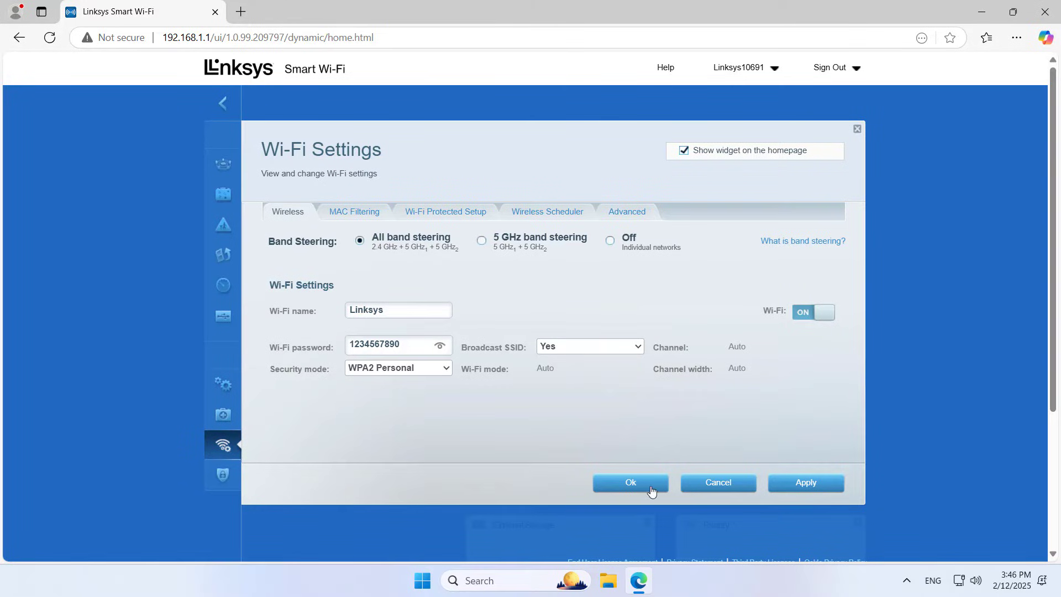
pyautogui.click(639, 483)
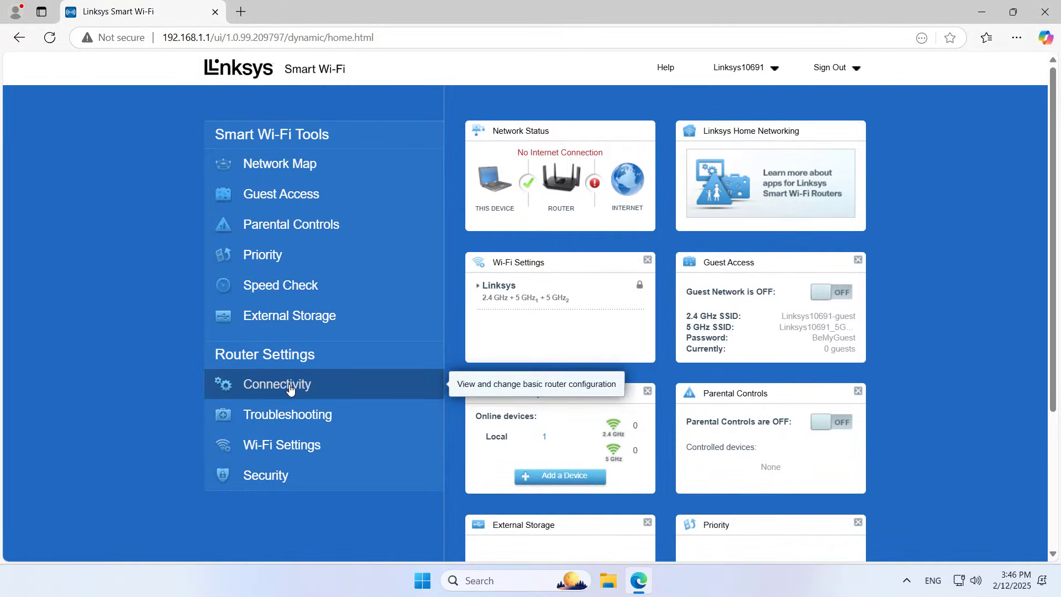
# - Set Connectivity's Internet connection type to Bridge Mode, save, and confirm the warning
pyautogui.click(290, 388)
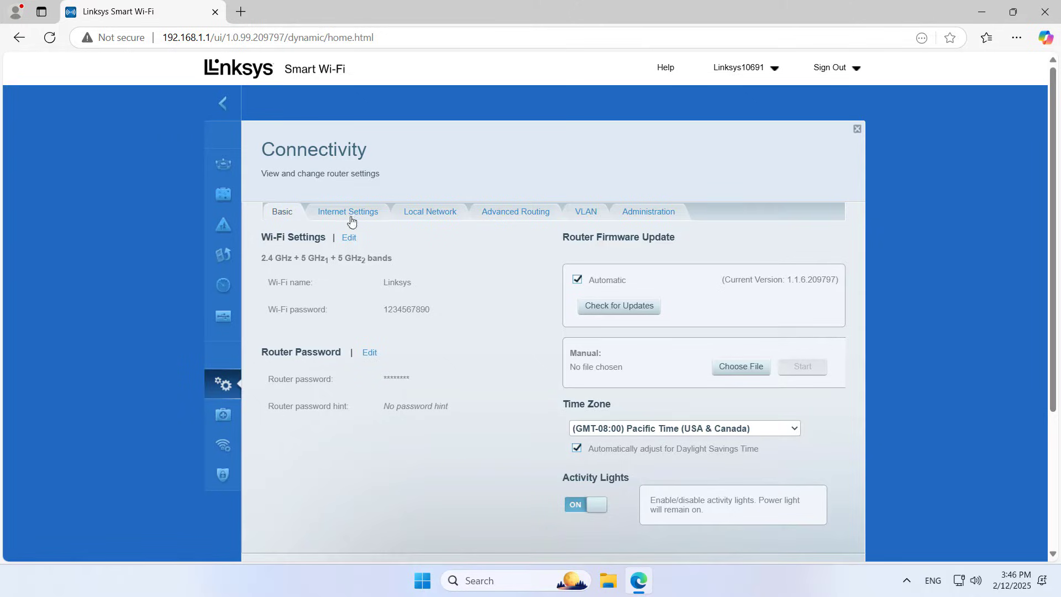
pyautogui.click(346, 213)
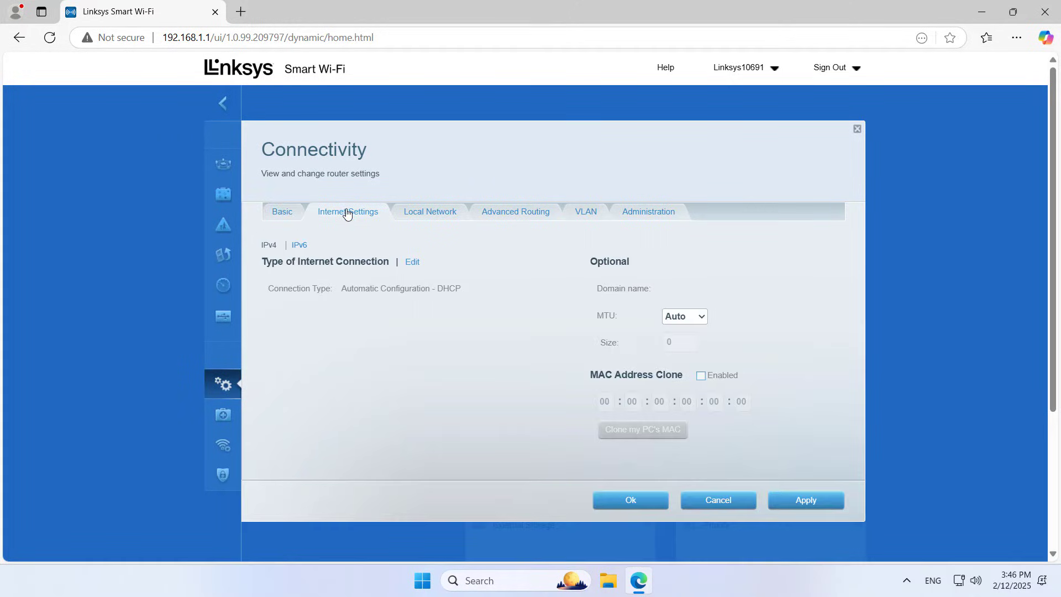
pyautogui.click(411, 265)
pyautogui.click(433, 291)
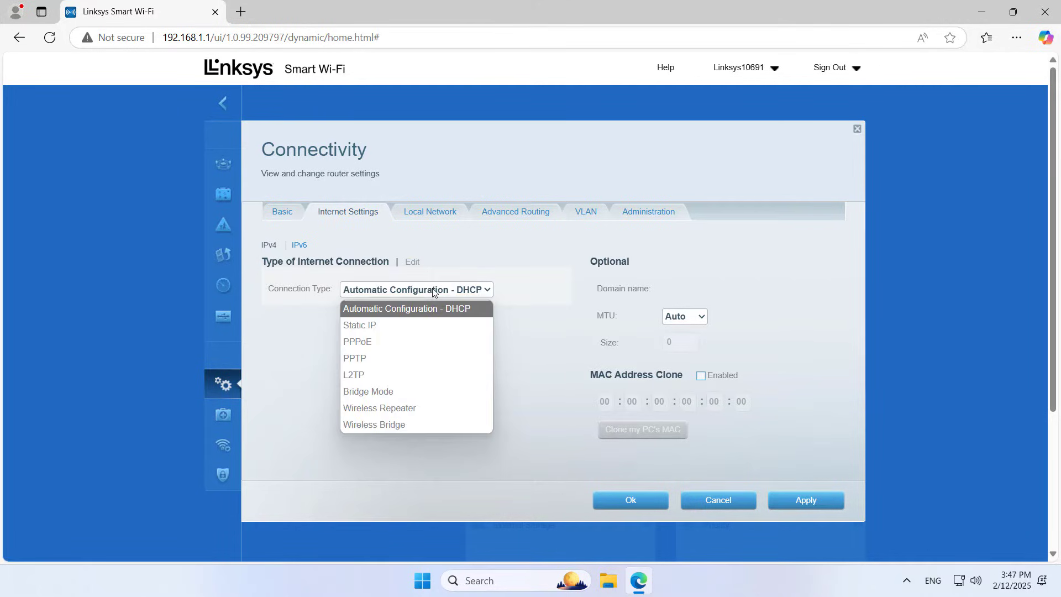
pyautogui.click(401, 392)
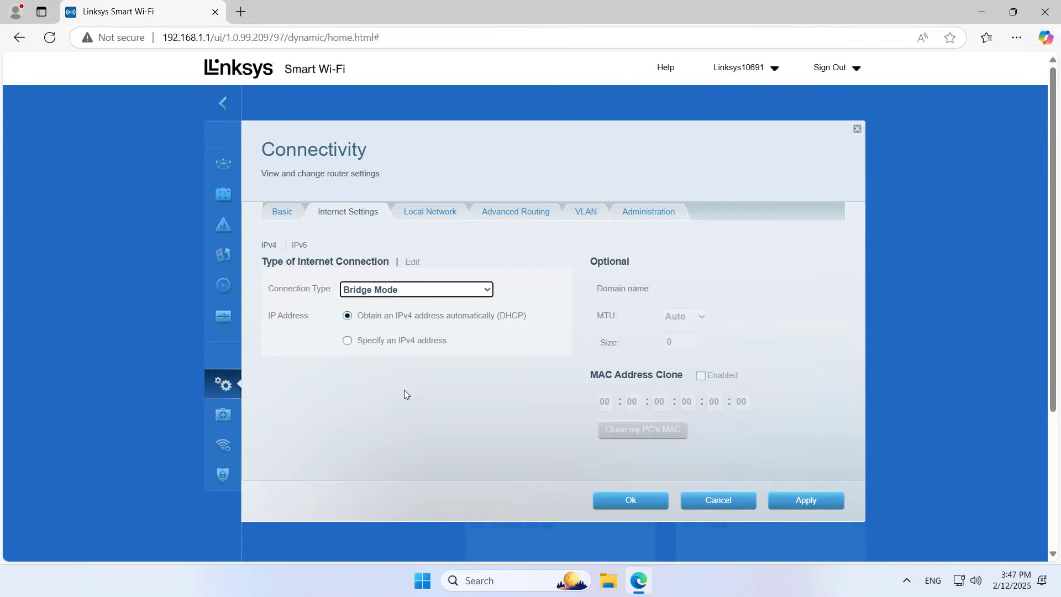
pyautogui.click(380, 317)
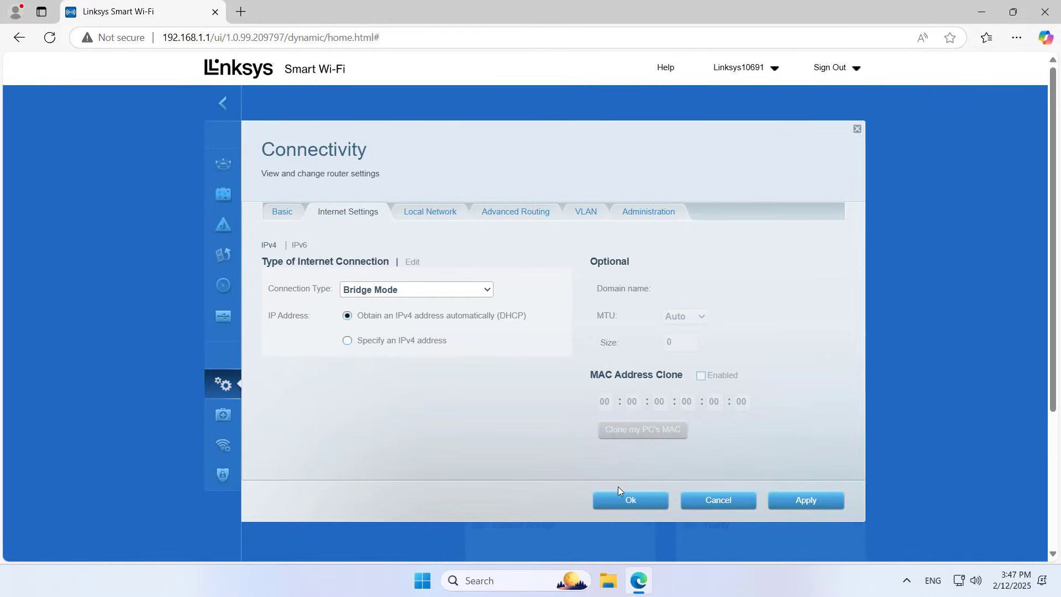
pyautogui.click(635, 500)
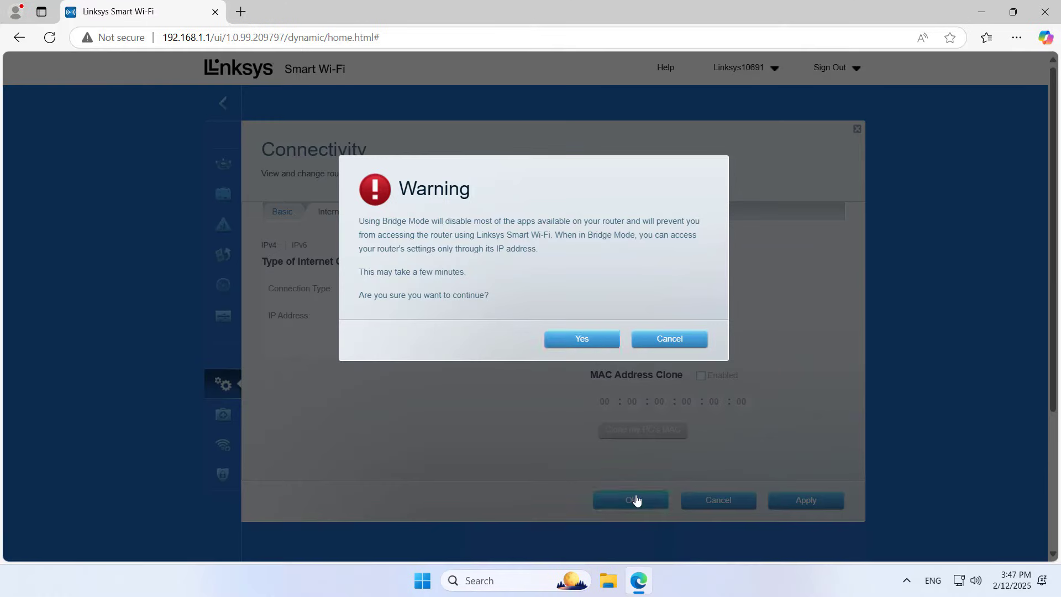
pyautogui.click(583, 339)
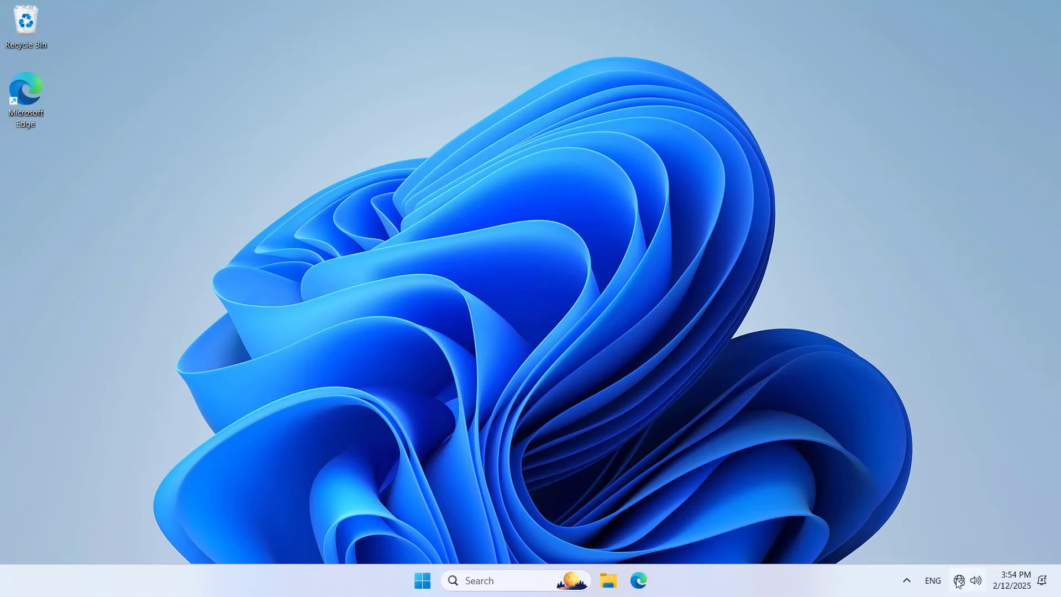
# - Join the Linksys Wi-Fi network from the taskbar with its new password, then close the flyout
pyautogui.click(958, 582)
pyautogui.click(877, 357)
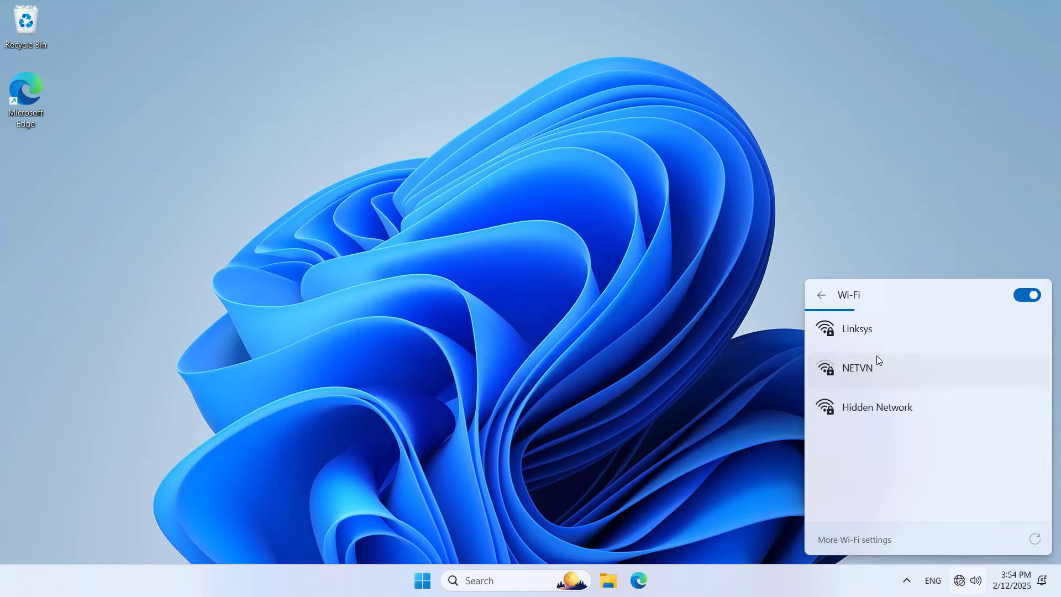
pyautogui.click(896, 335)
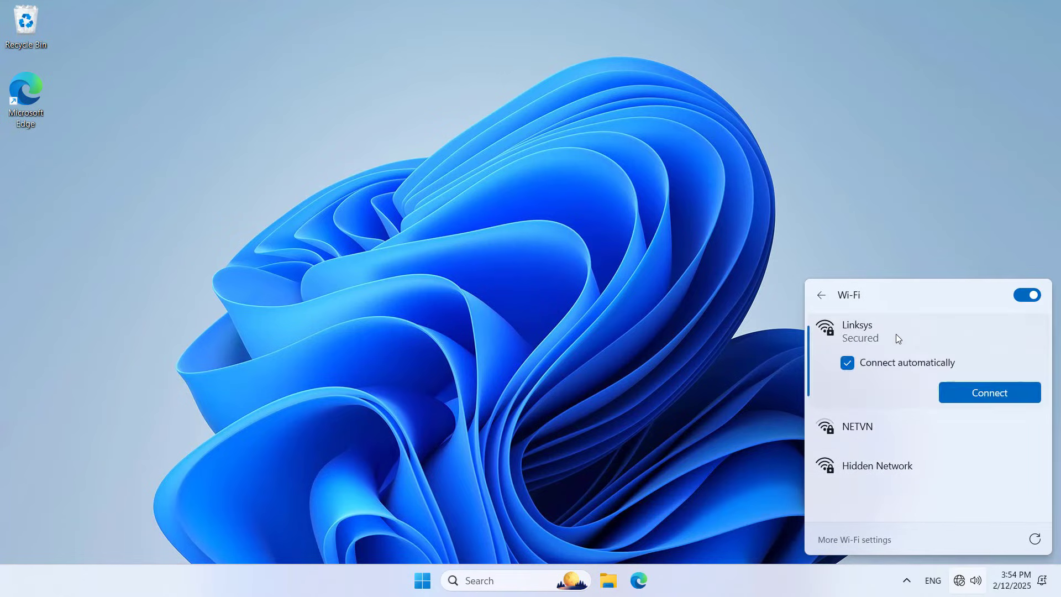
pyautogui.click(966, 392)
pyautogui.write('*****')
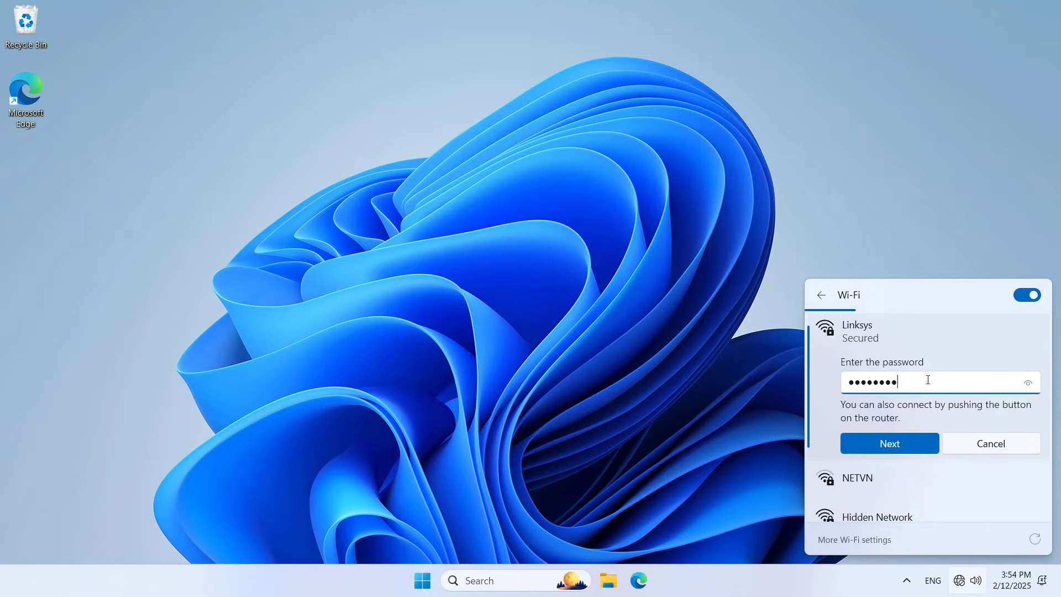
pyautogui.click(1022, 387)
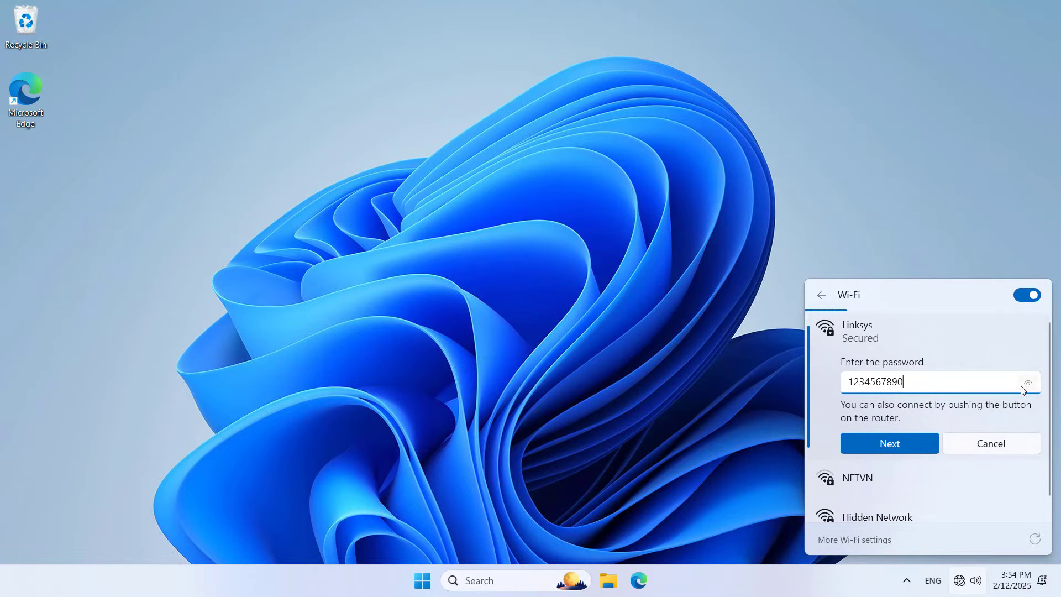
pyautogui.click(900, 439)
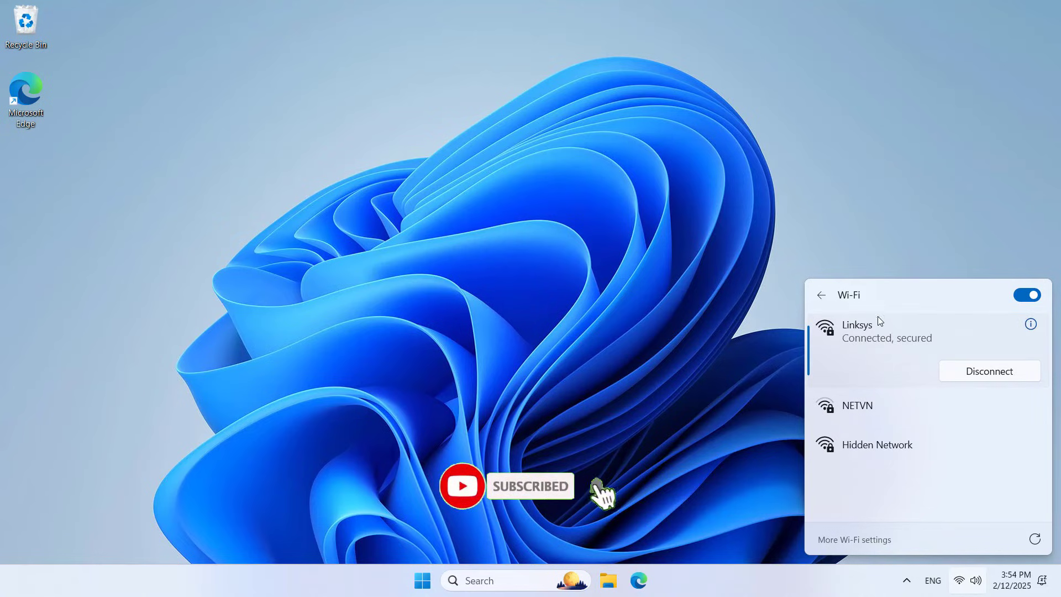
pyautogui.click(676, 319)
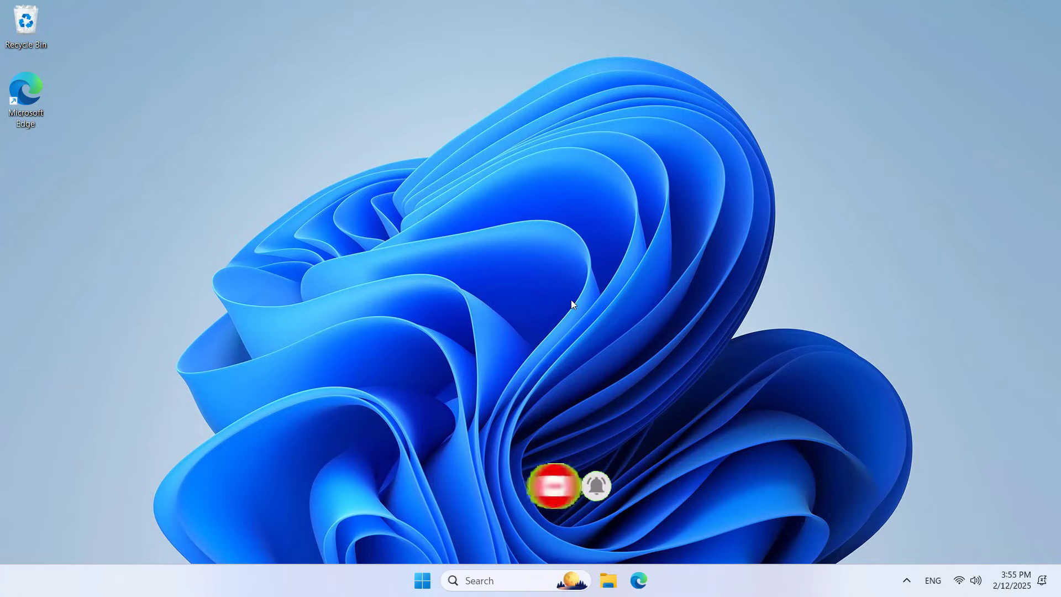
# - Search for netvn82 in Edge to reach the NETVN82 YouTube channel
pyautogui.click(641, 582)
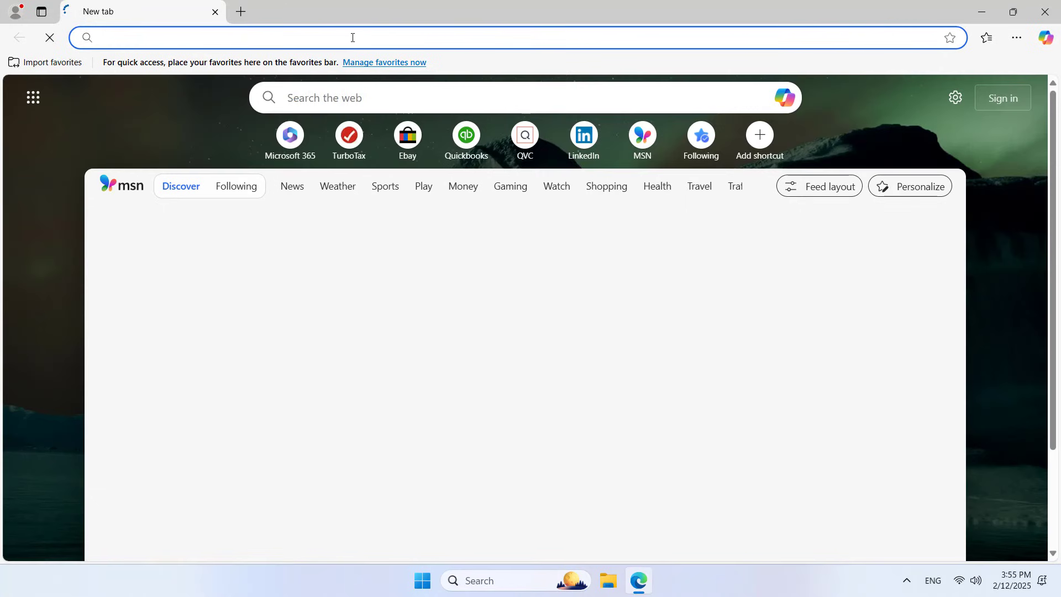
pyautogui.write('netvn82')
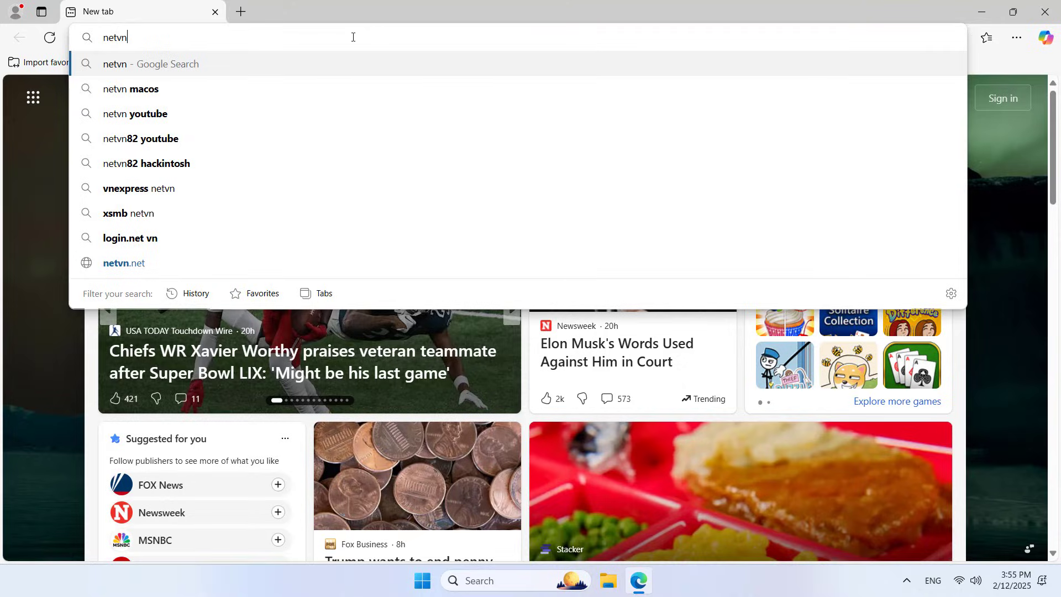
pyautogui.press('Return')
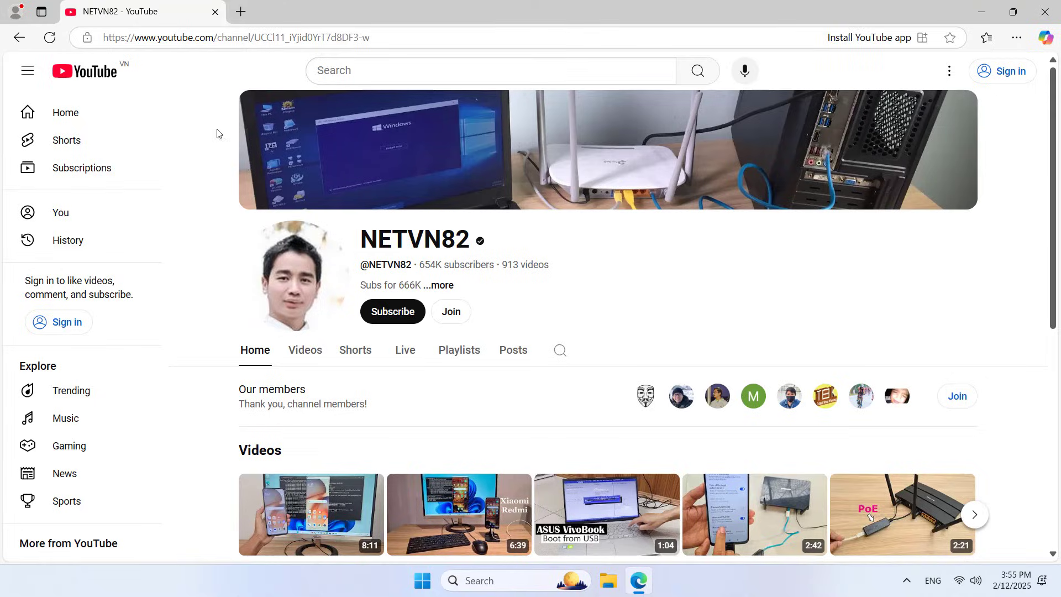
# - Load 192.168.1.1 in a new tab and enter the admin username, moving to the password field
pyautogui.click(241, 13)
pyautogui.write('192.')
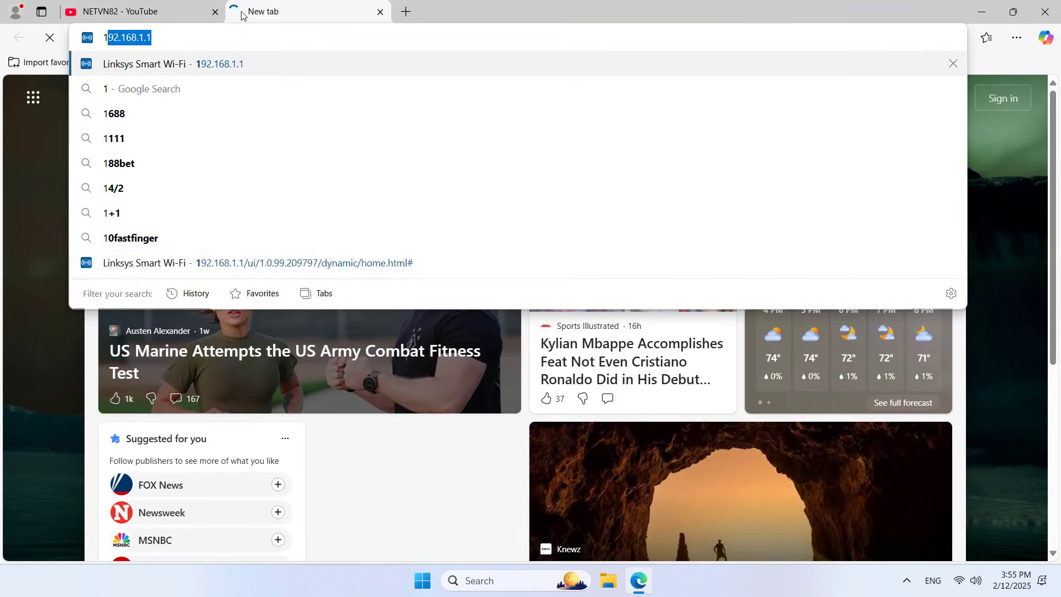
pyautogui.write('168.1.1')
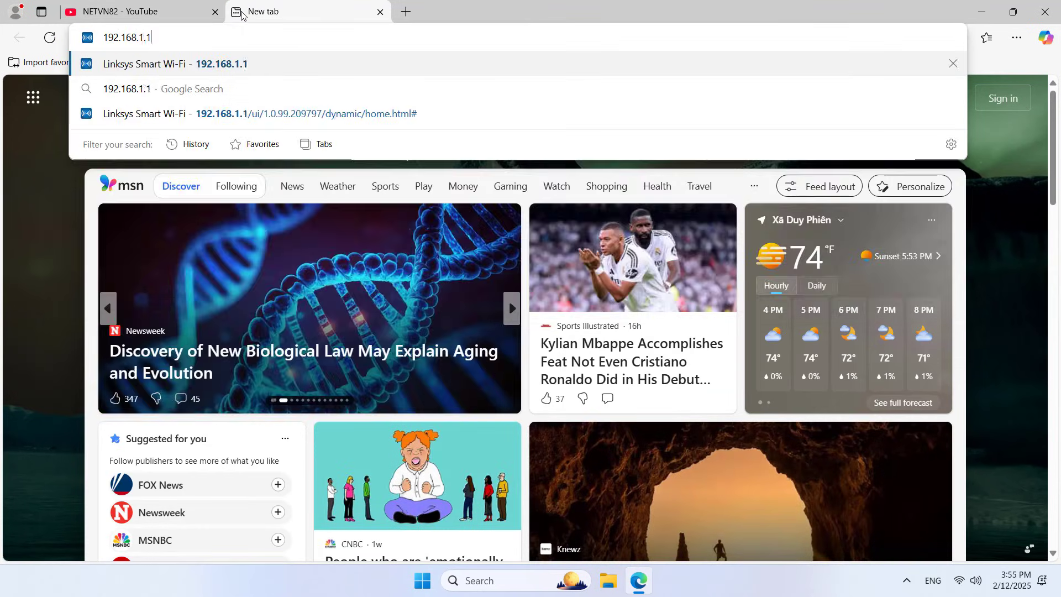
pyautogui.press('Return')
pyautogui.write('admin')
pyautogui.press('Tab')
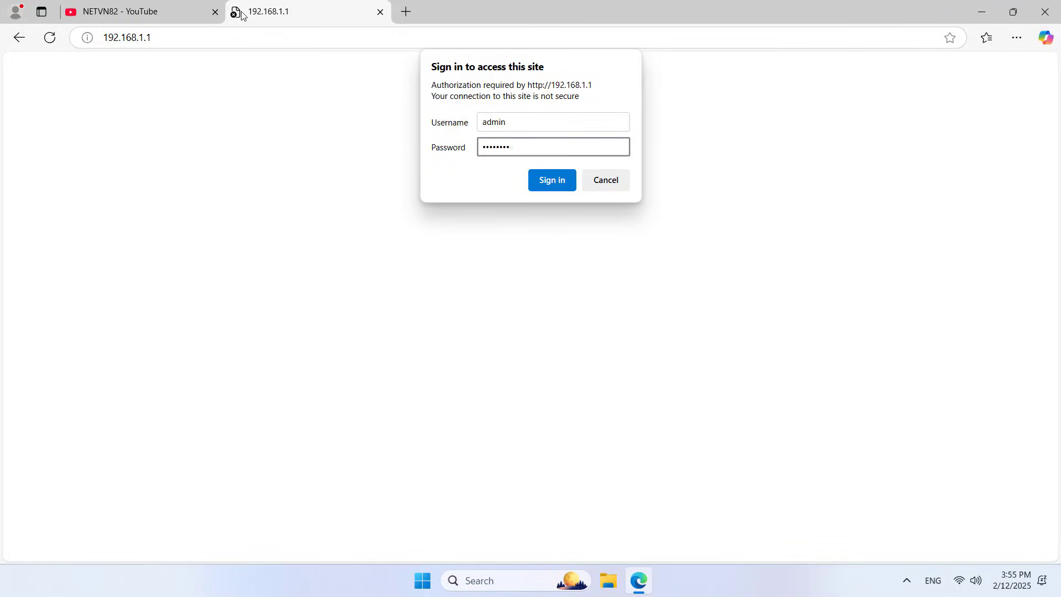
# - Sign in to the NETGEAR router and decline saving the password
pyautogui.press('Return')
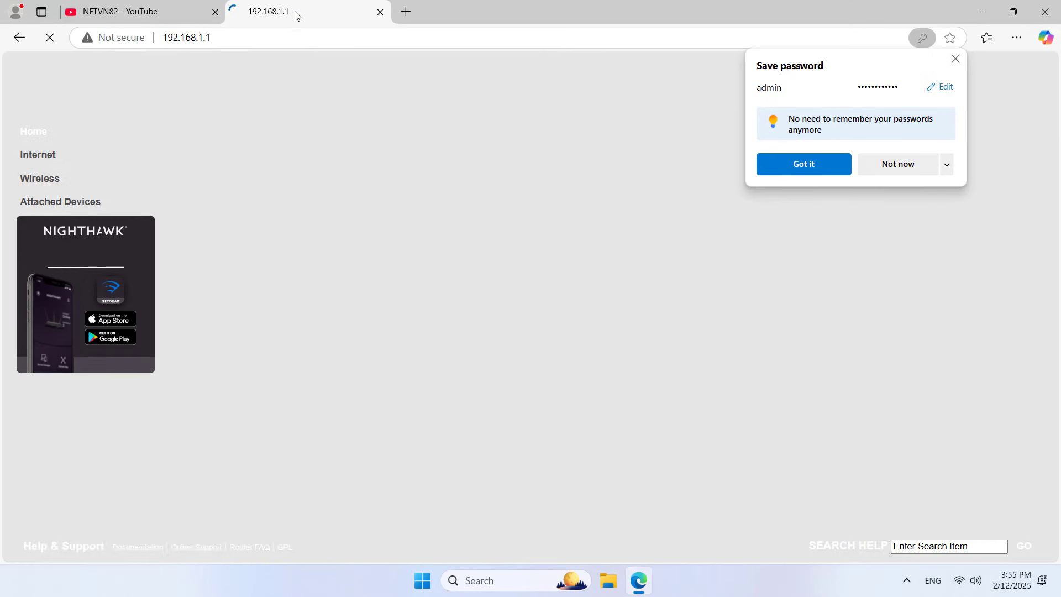
pyautogui.click(946, 165)
pyautogui.click(940, 210)
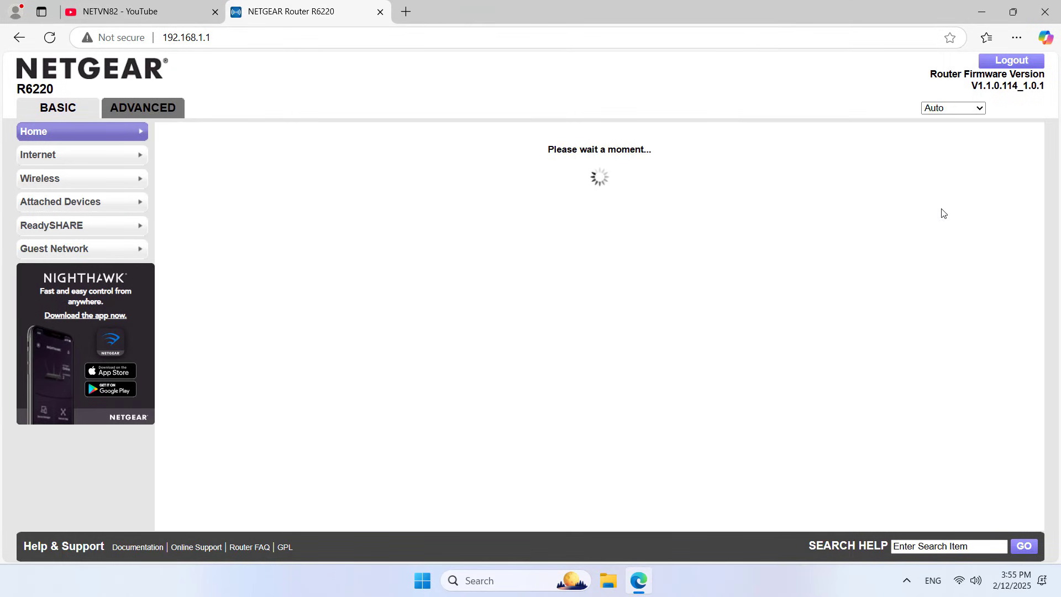
# - Find the Linksys router in Attached Devices and select its IP 192.168.1.4
pyautogui.click(80, 201)
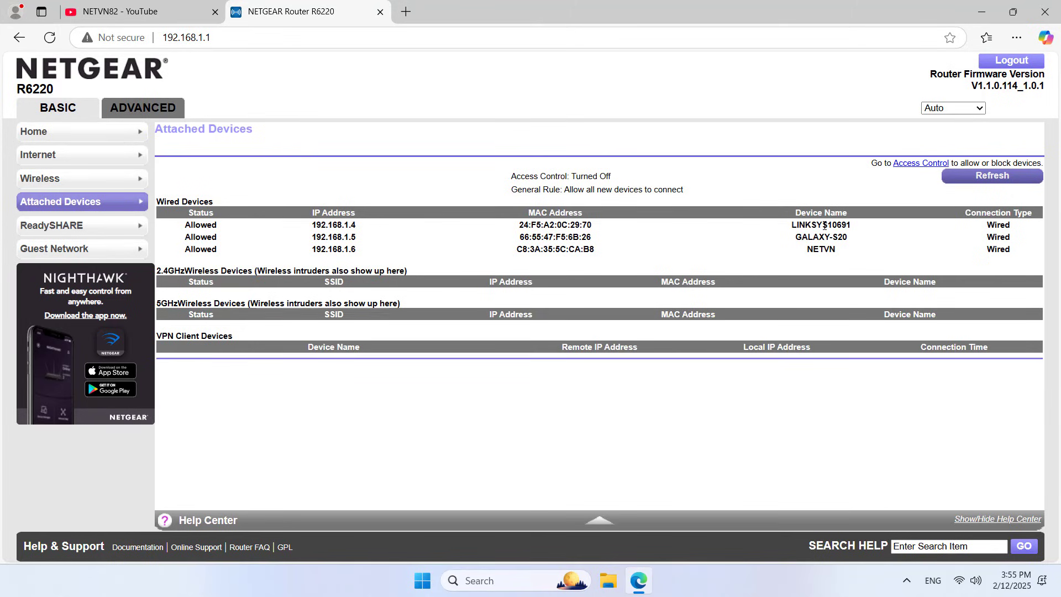
pyautogui.doubleClick(824, 225)
pyautogui.click(556, 225)
pyautogui.click(389, 188)
# - Open a new Edge tab for the Linksys address
pyautogui.click(416, 8)
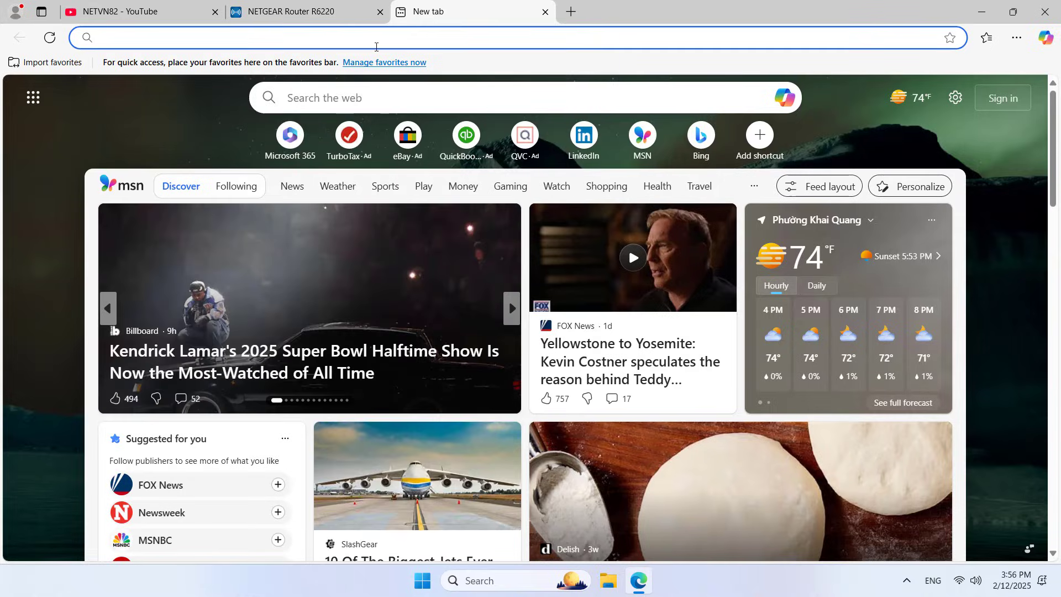